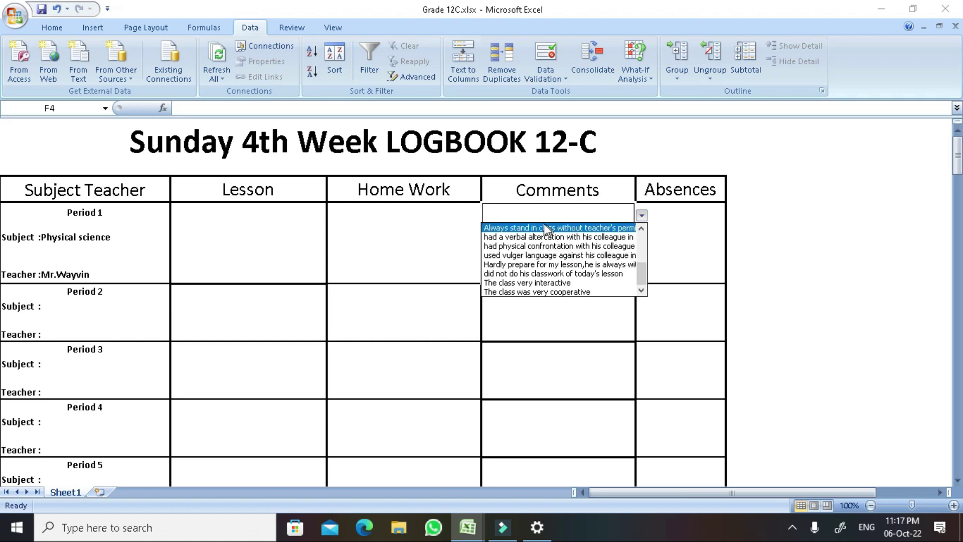
# Step: Examine the existing dropdown options in the Period 1 Comments cell, through to the end of the list
pyautogui.click(427, 239)
pyautogui.click(426, 235)
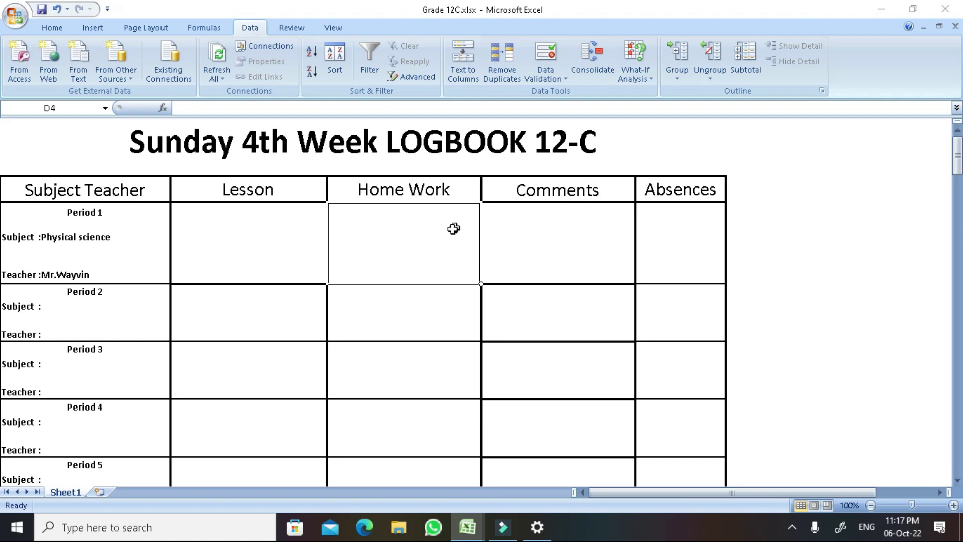
pyautogui.click(116, 237)
pyautogui.click(228, 232)
pyautogui.click(393, 236)
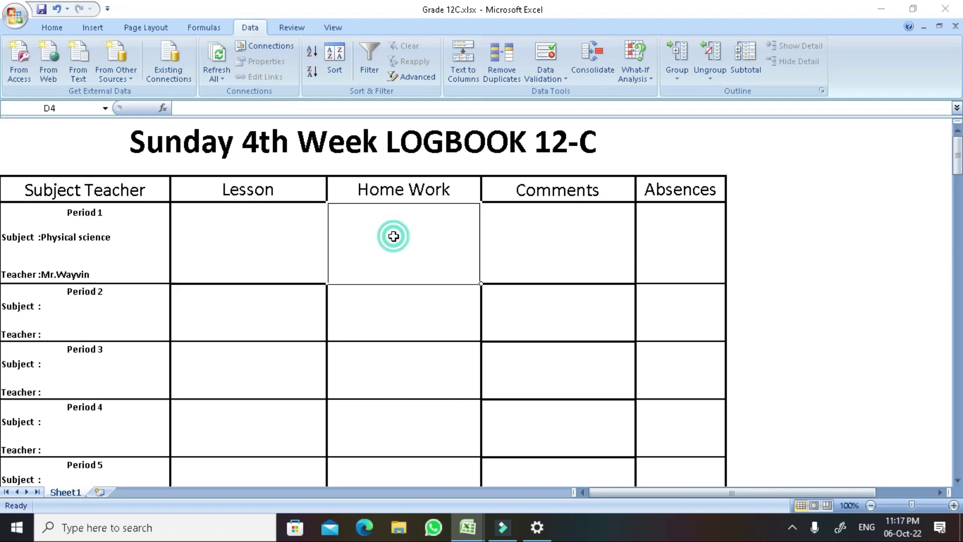
pyautogui.click(503, 236)
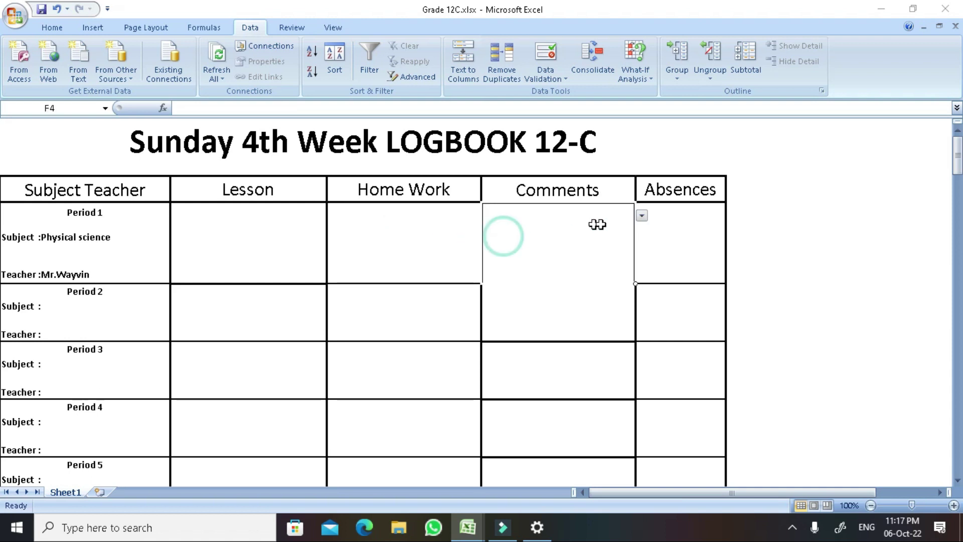
pyautogui.click(641, 216)
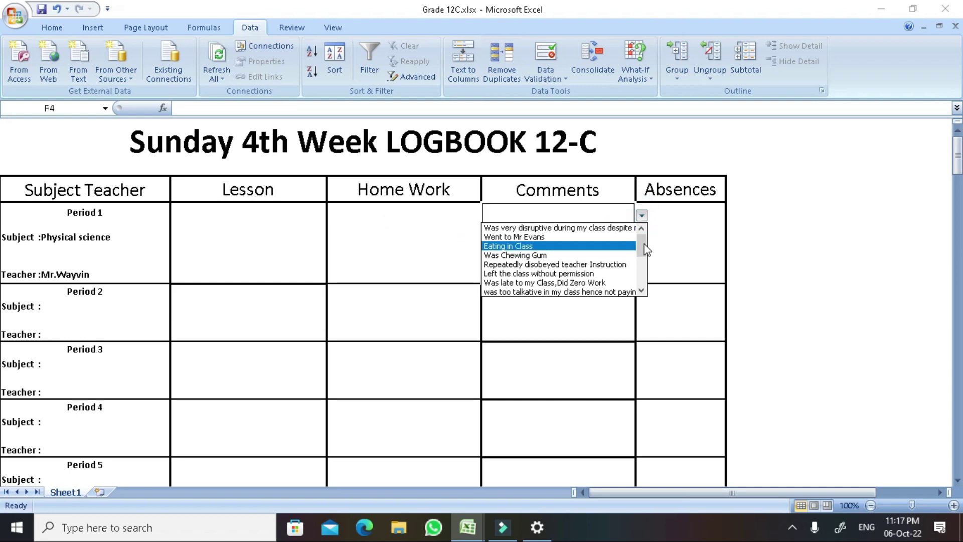
pyautogui.moveTo(643, 243); pyautogui.dragTo(643, 282)
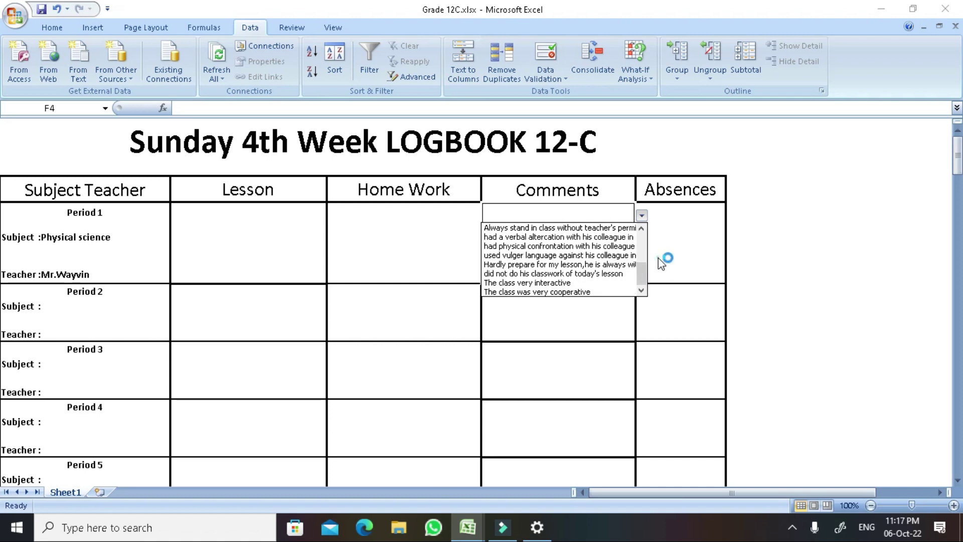
pyautogui.press('Escape')
# Step: Open data validation for the Period 1 Home Work cell and set the allowed values to List
pyautogui.click(416, 243)
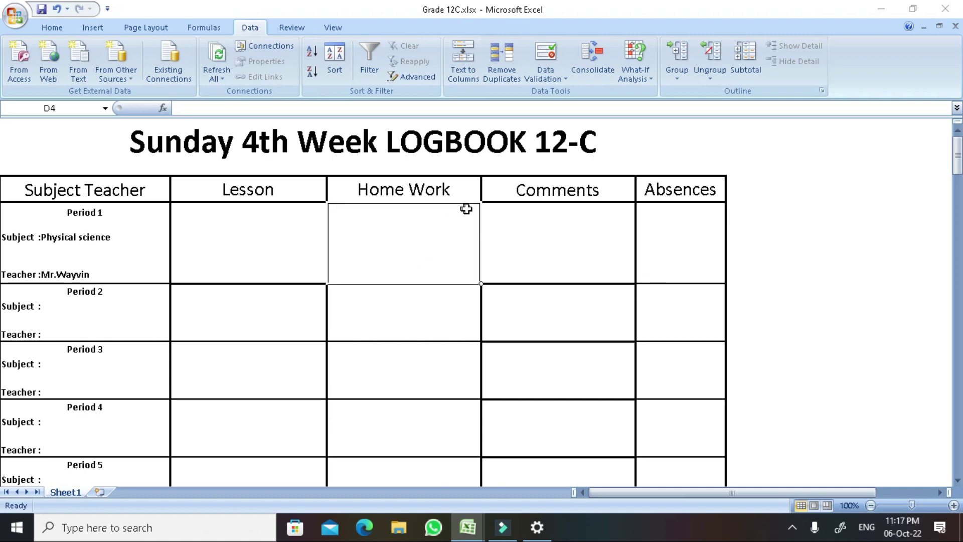
pyautogui.click(19, 59)
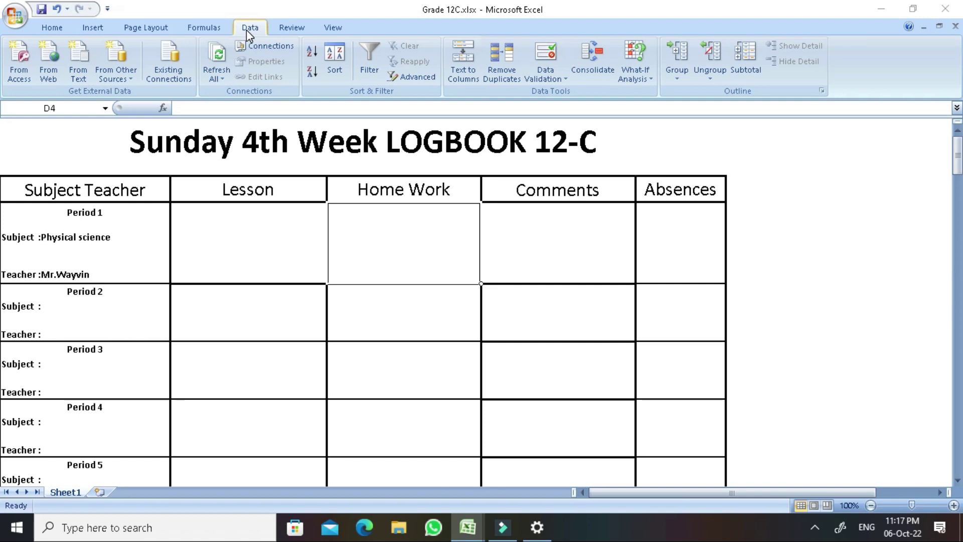
pyautogui.click(557, 78)
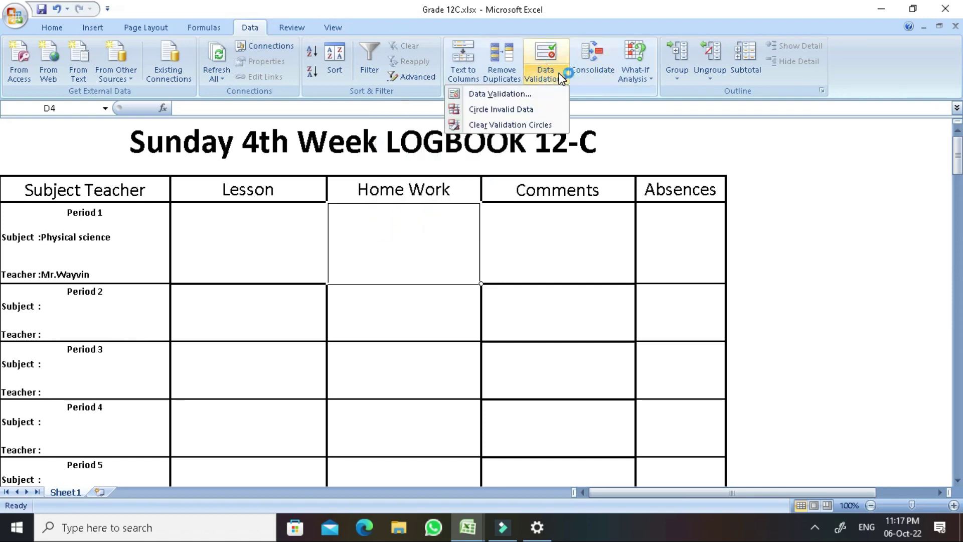
pyautogui.click(505, 93)
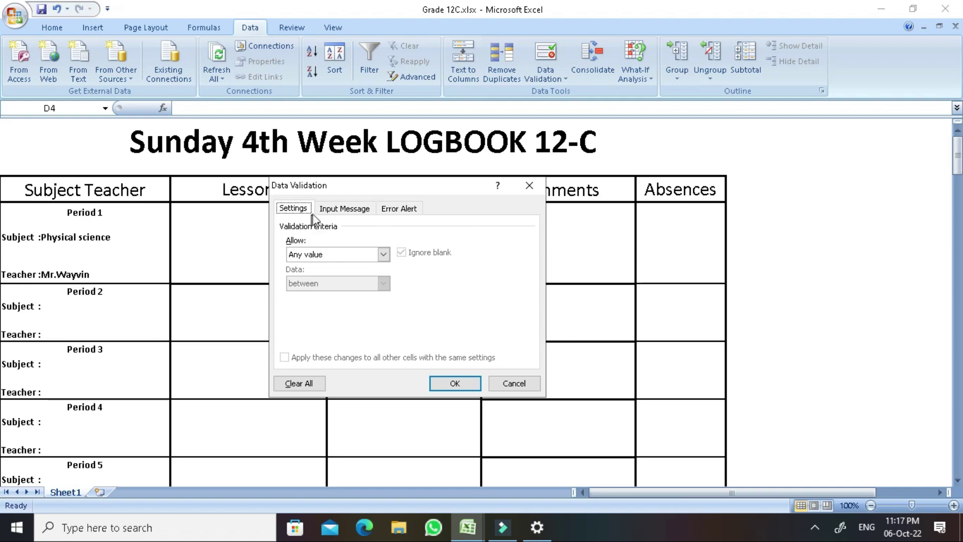
pyautogui.click(337, 211)
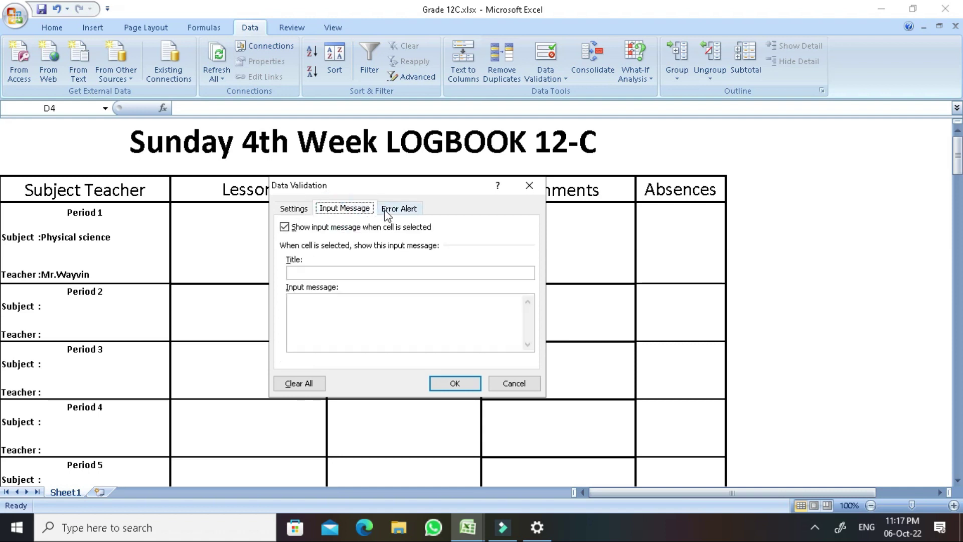
pyautogui.click(399, 208)
pyautogui.click(292, 212)
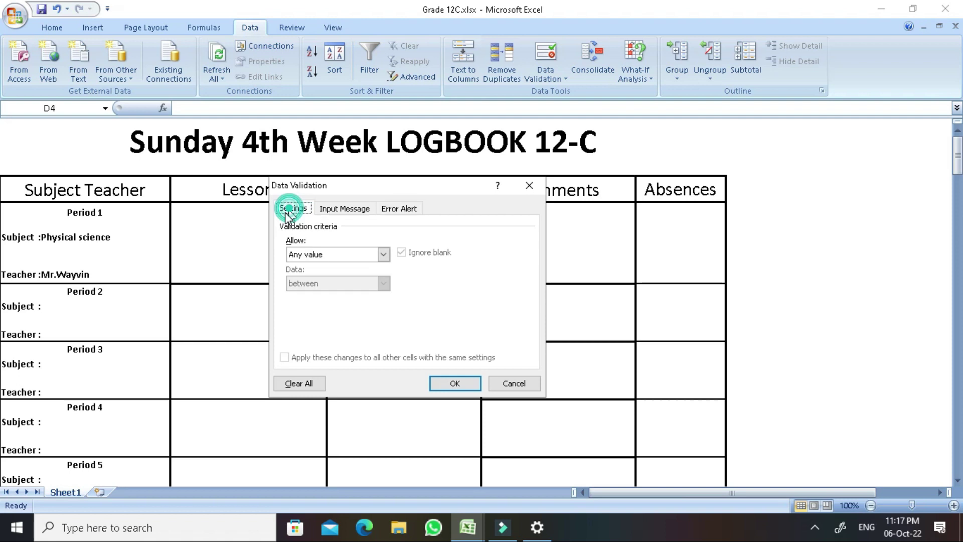
pyautogui.click(324, 255)
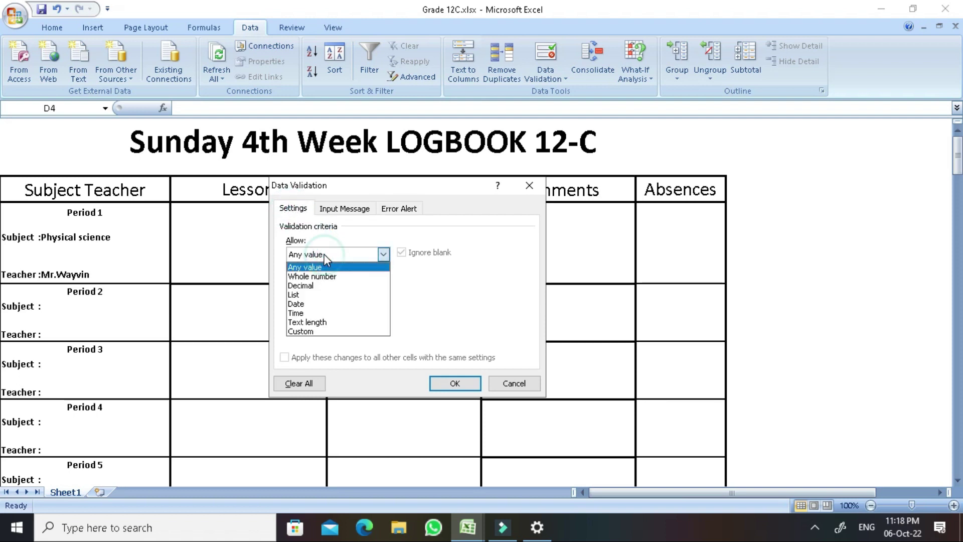
pyautogui.click(314, 294)
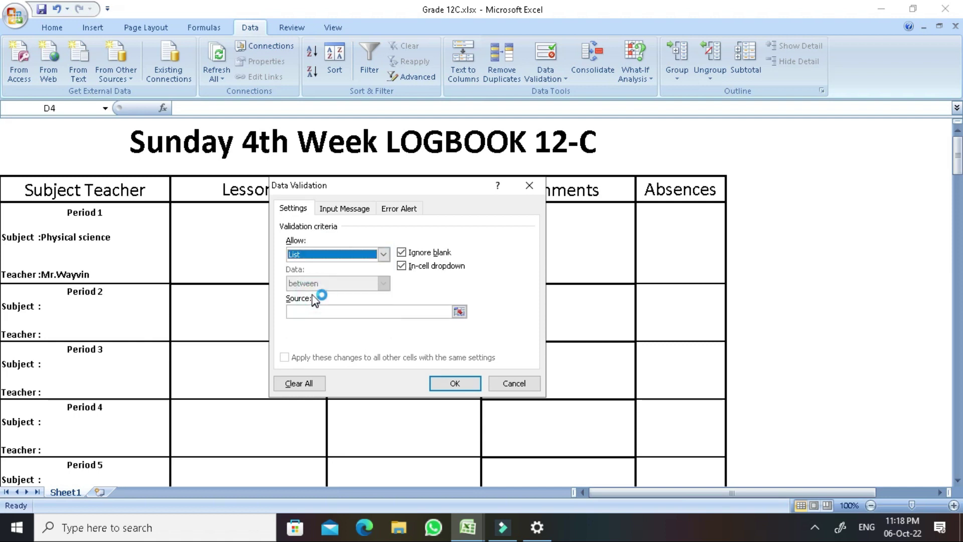
# Step: Enter Name,Class,Nationality as the list source and apply the validation rule to the Home Work cell
pyautogui.click(325, 313)
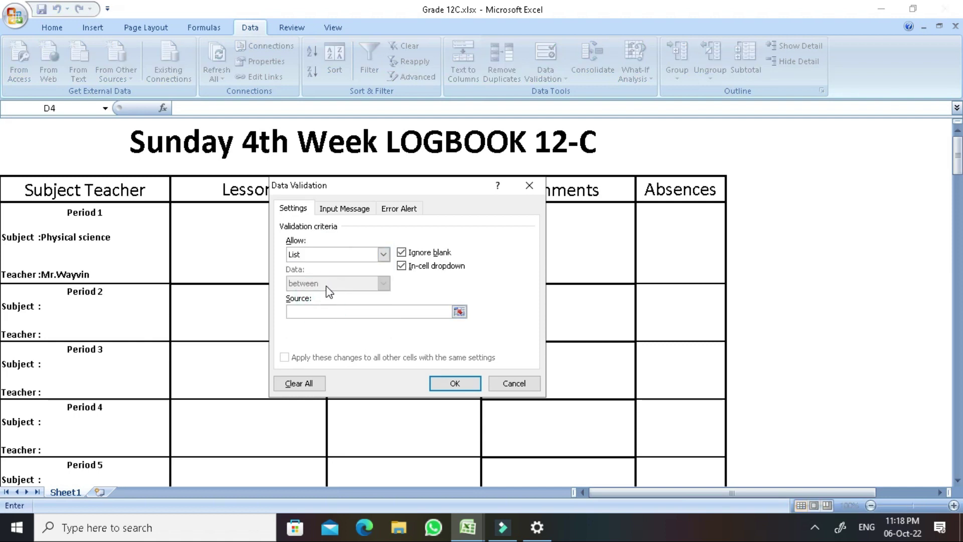
pyautogui.write('Name,')
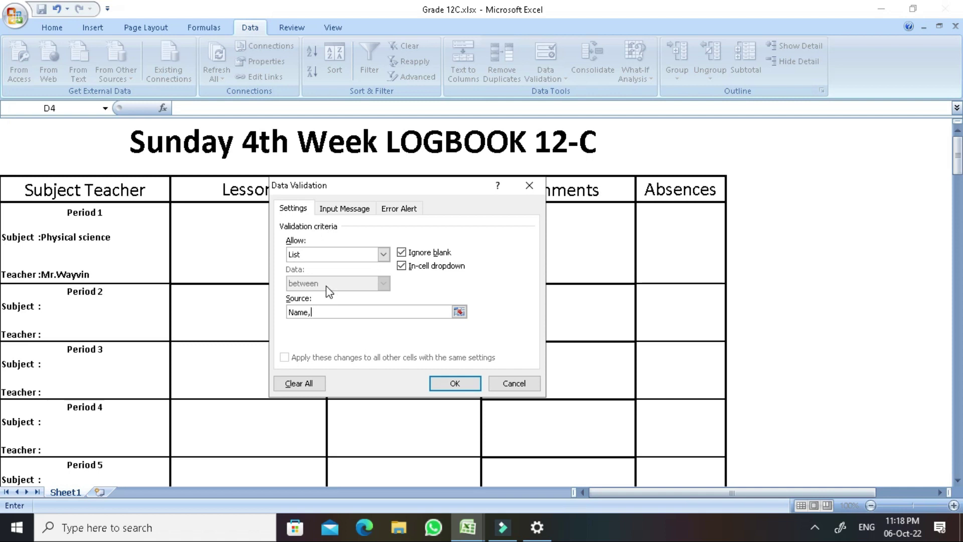
pyautogui.write('ass,Nationality')
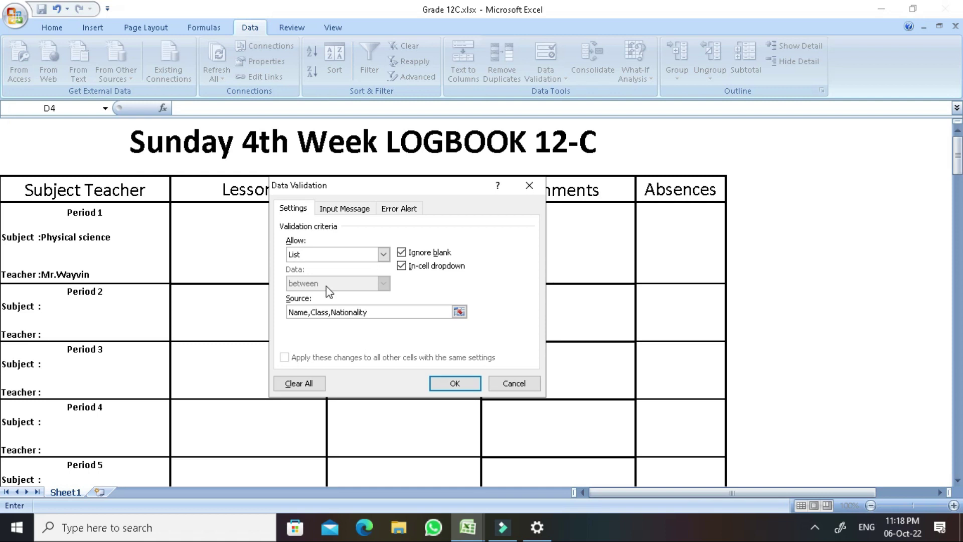
pyautogui.click(448, 382)
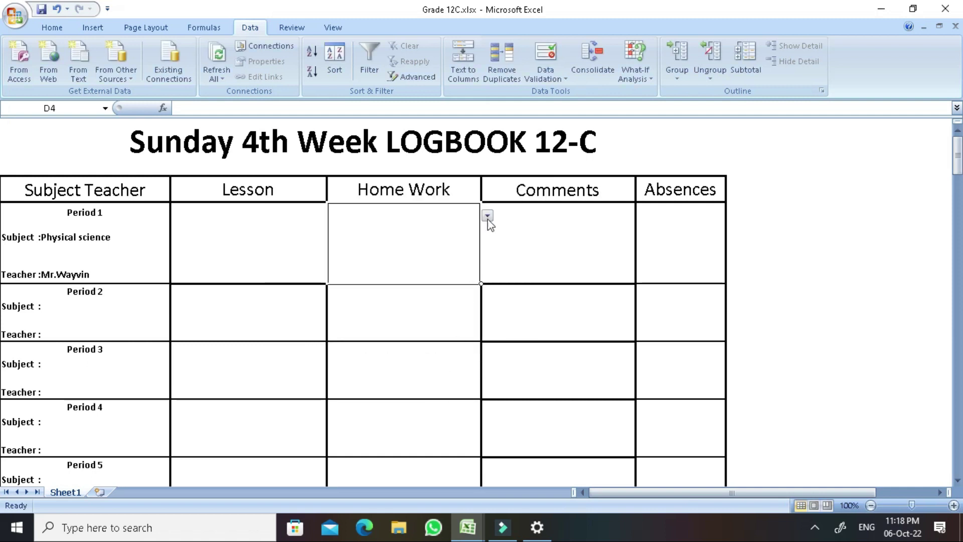
# Step: Check the new dropdown in the Period 1 Home Work cell and try entering the unlisted text dsfsdfdsfs
pyautogui.click(487, 217)
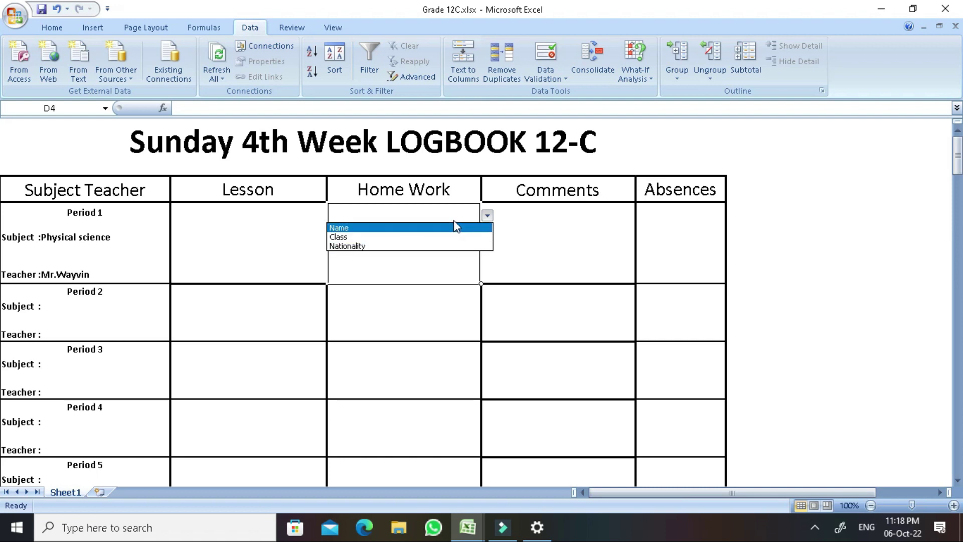
pyautogui.click(436, 264)
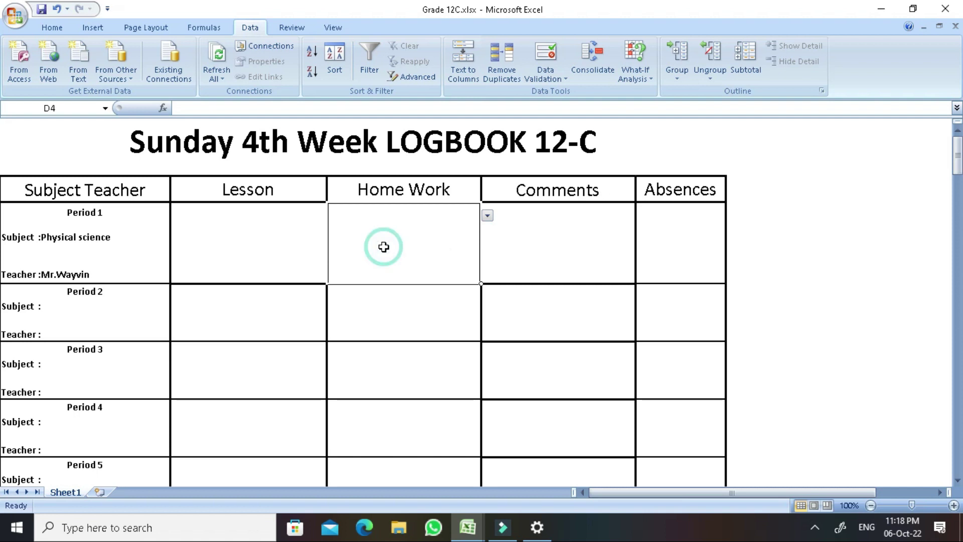
pyautogui.write('dsfsdfdsfs')
pyautogui.press('Return')
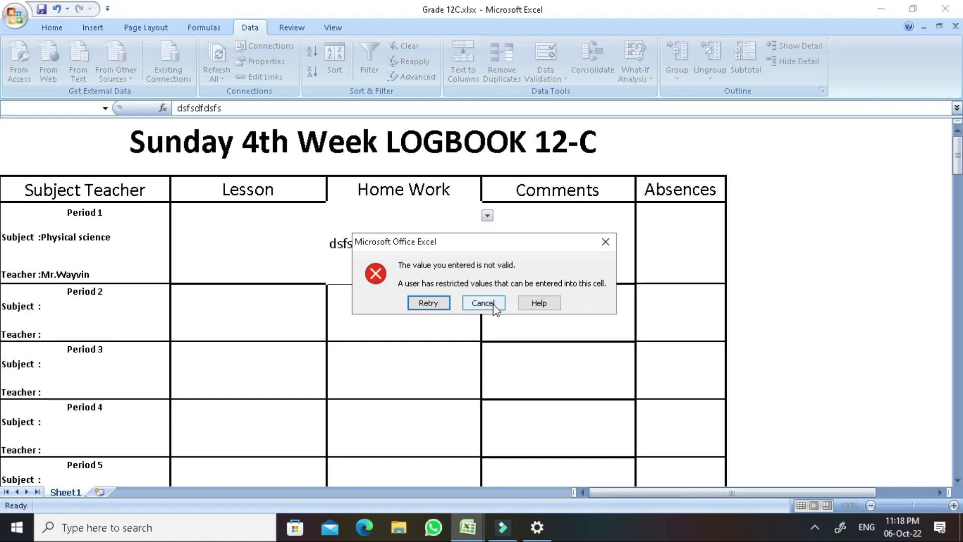
pyautogui.click(494, 303)
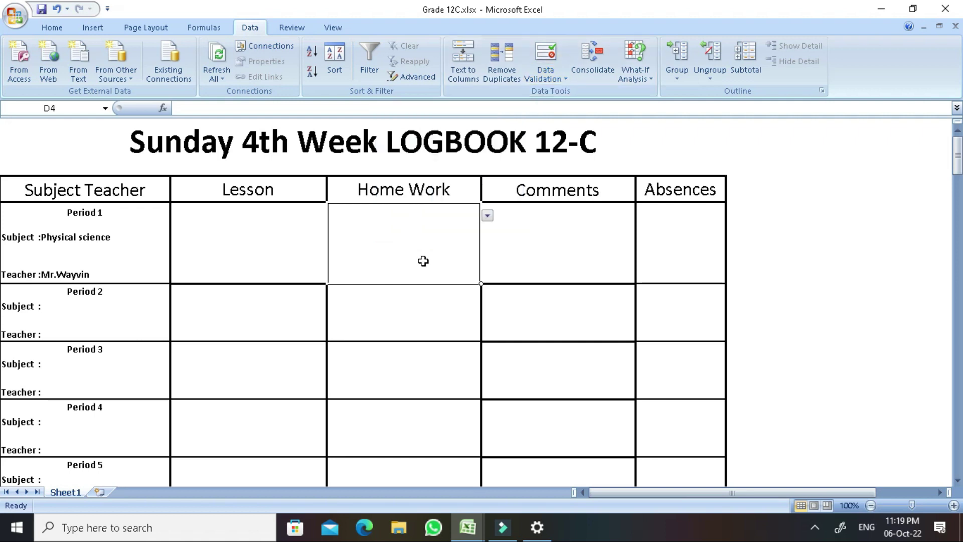
# Step: Choose Name from the Period 1 Home Work dropdown and try to overwrite it with sdsf
pyautogui.click(487, 216)
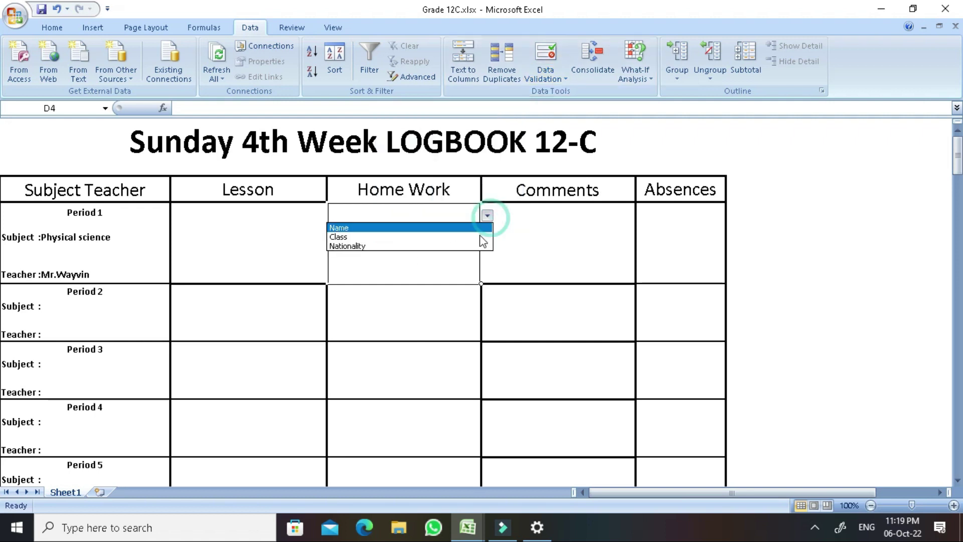
pyautogui.click(467, 228)
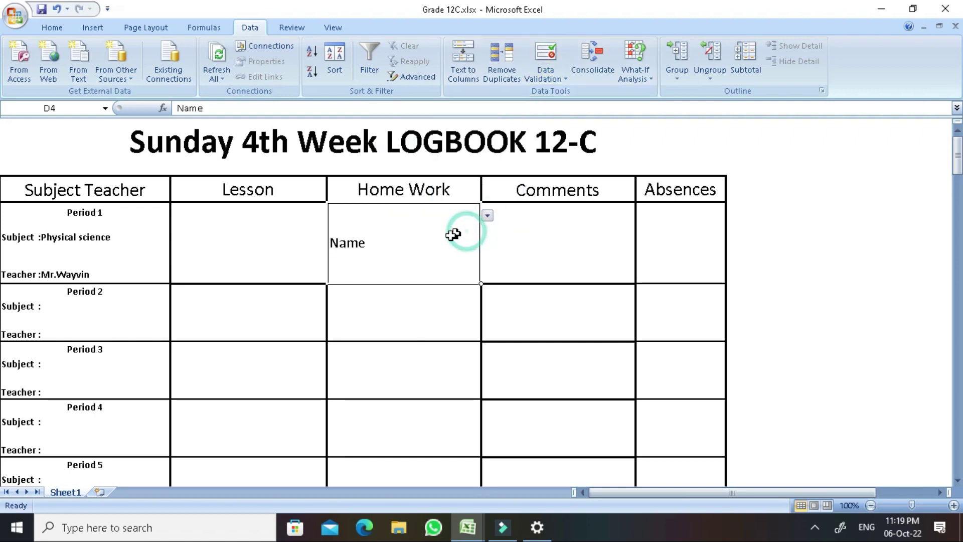
pyautogui.write('sdsf')
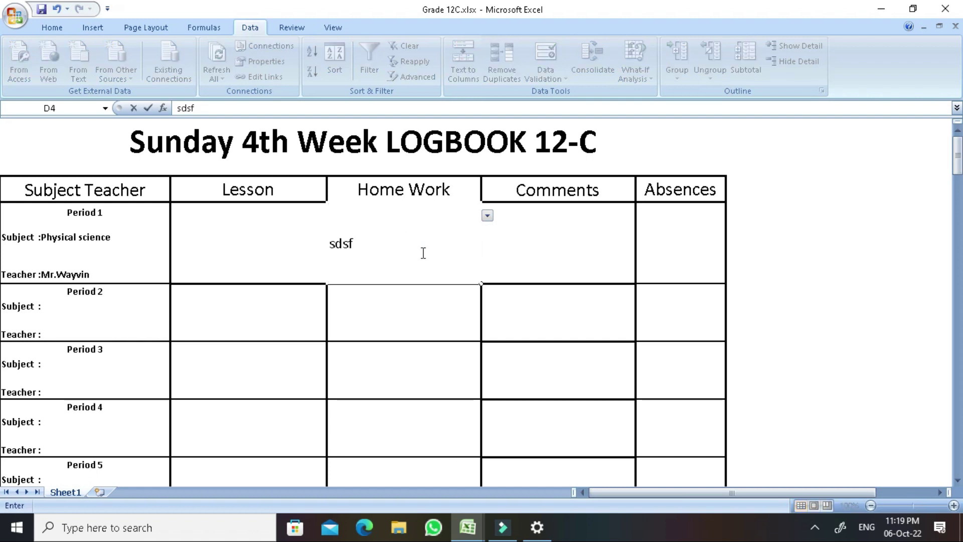
pyautogui.press('Return')
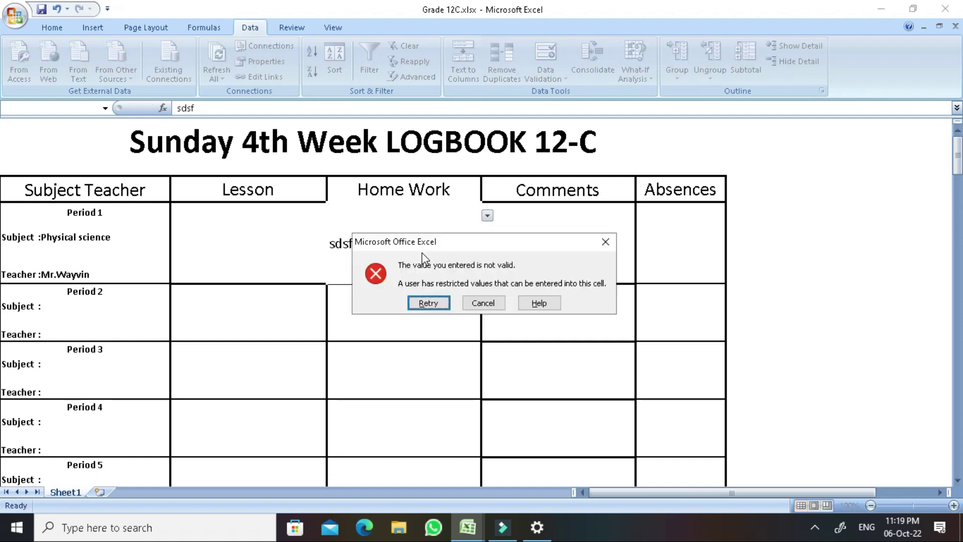
pyautogui.click(480, 298)
# Step: Choose Name again in the Period 1 Home Work cell and try to insert a person's first name before it
pyautogui.click(487, 215)
pyautogui.click(474, 229)
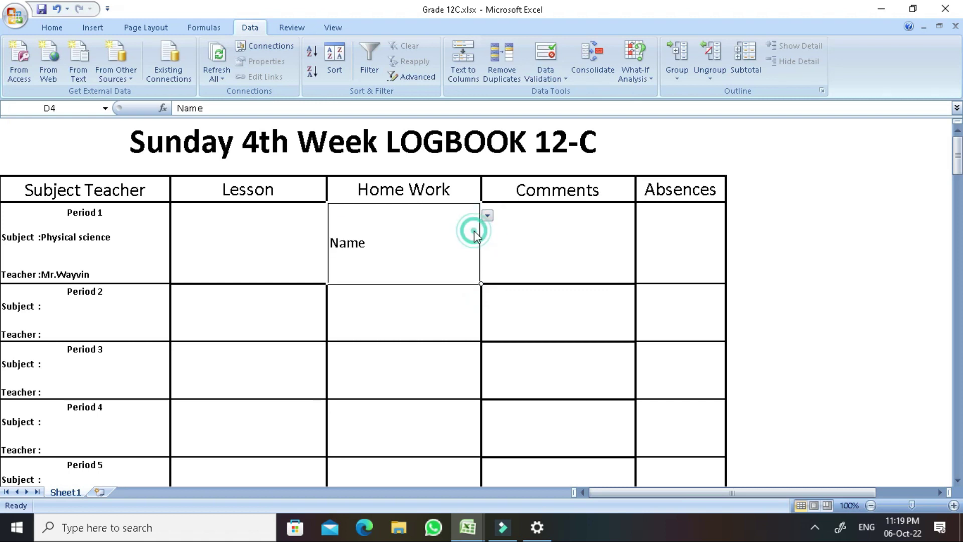
pyautogui.doubleClick(332, 242)
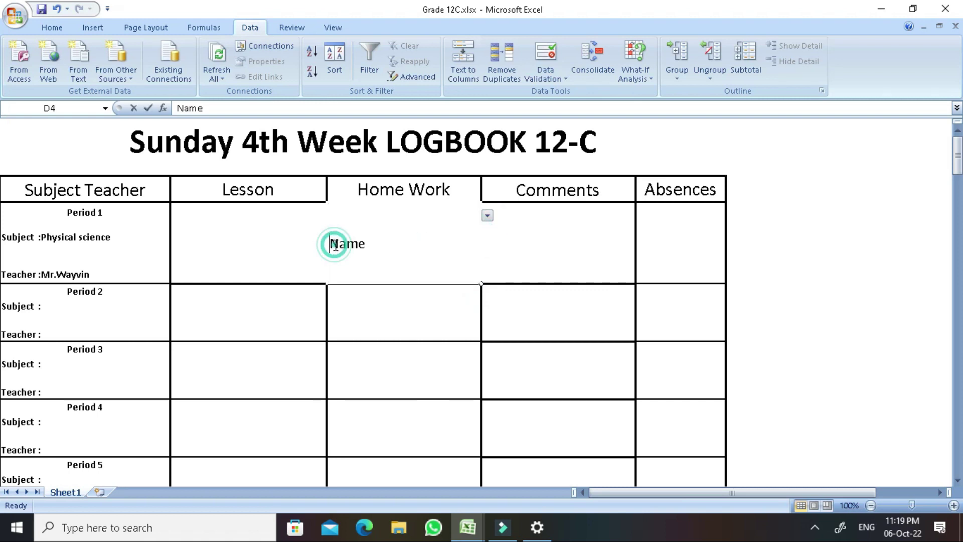
pyautogui.write('Shariq')
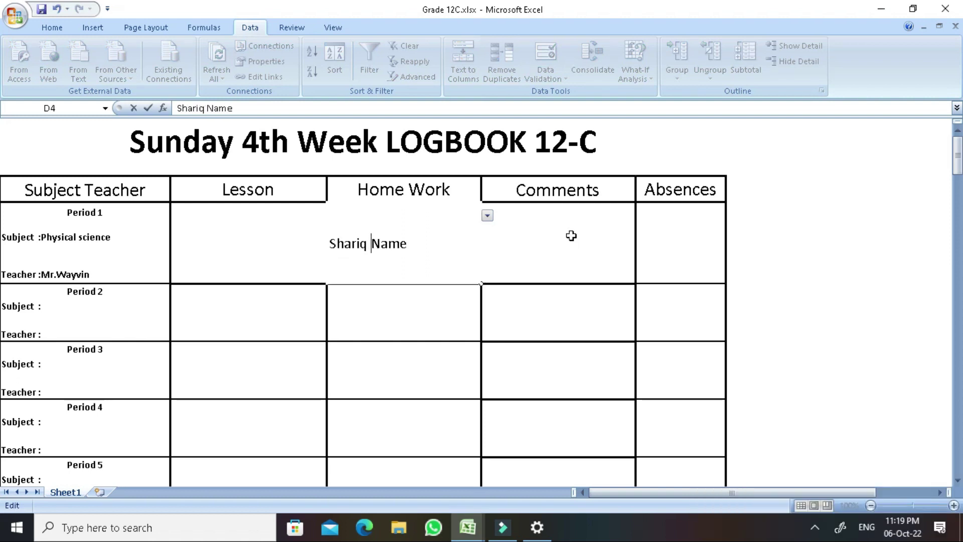
pyautogui.click(478, 260)
pyautogui.click(486, 302)
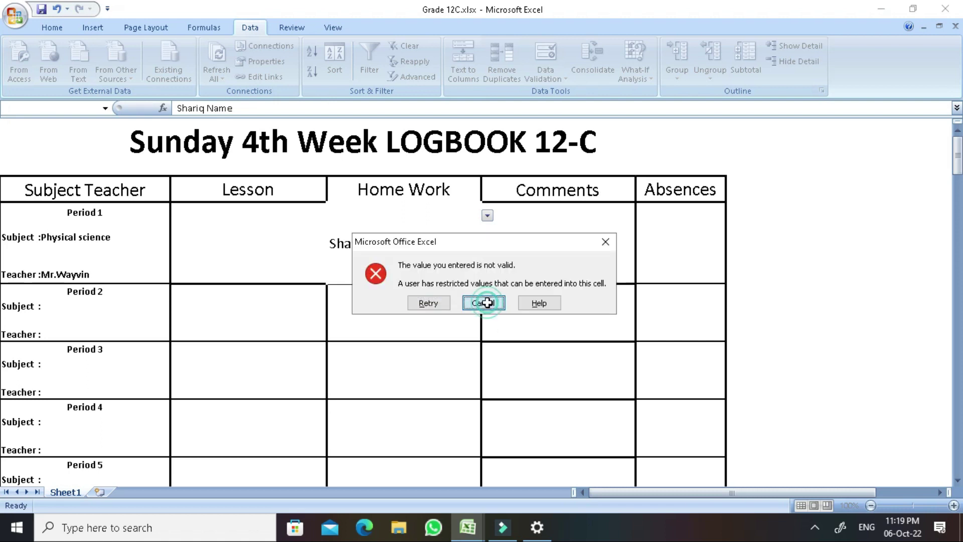
# Step: Clear the contents of the Period 1 Home Work cell
pyautogui.click(371, 260)
pyautogui.click(371, 260)
pyautogui.press('Delete')
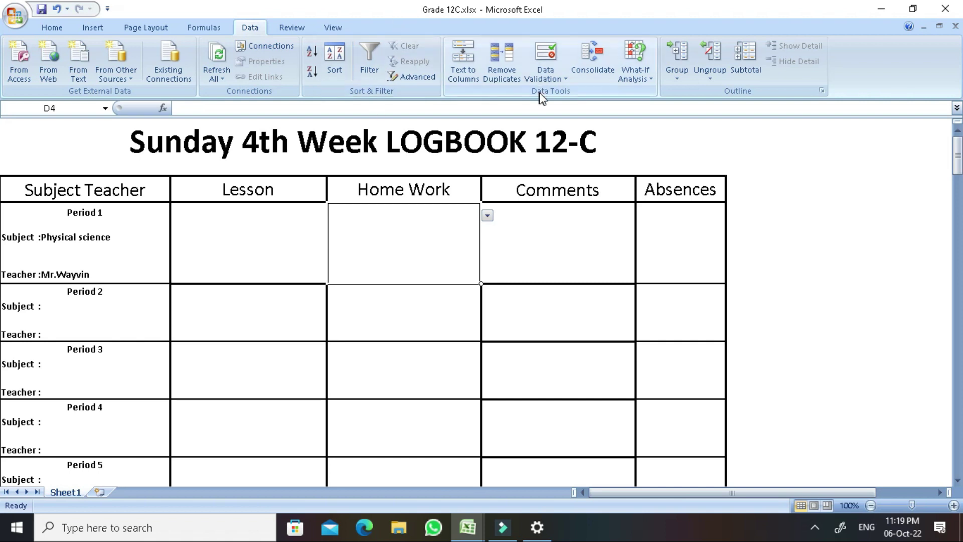
# Step: Turn off the error alert for invalid data in the Period 1 Home Work cell's data validation and apply the change
pyautogui.click(546, 78)
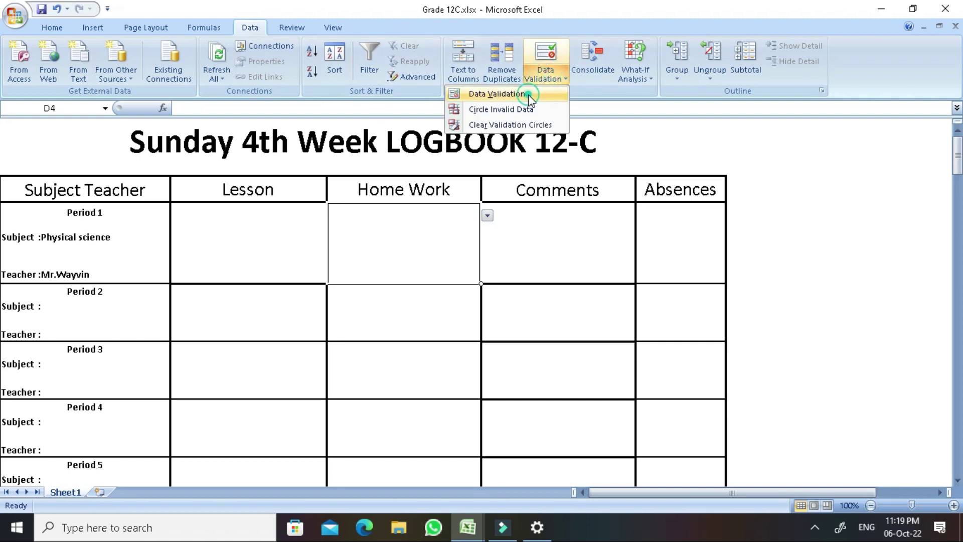
pyautogui.click(528, 94)
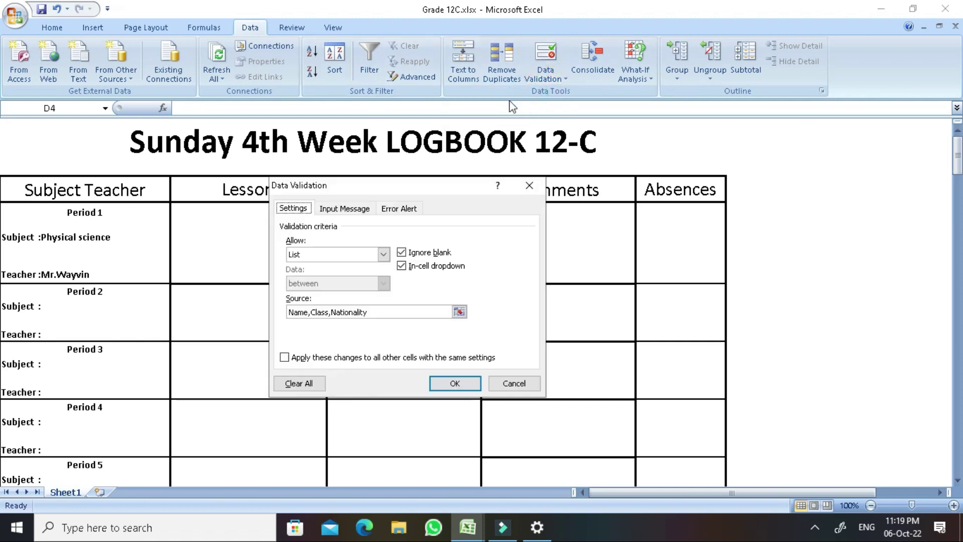
pyautogui.click(393, 209)
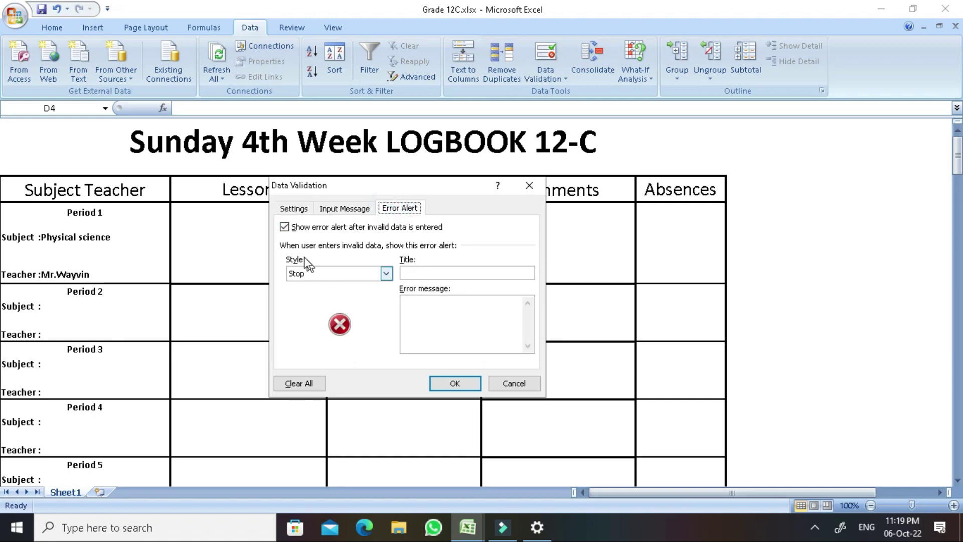
pyautogui.click(284, 228)
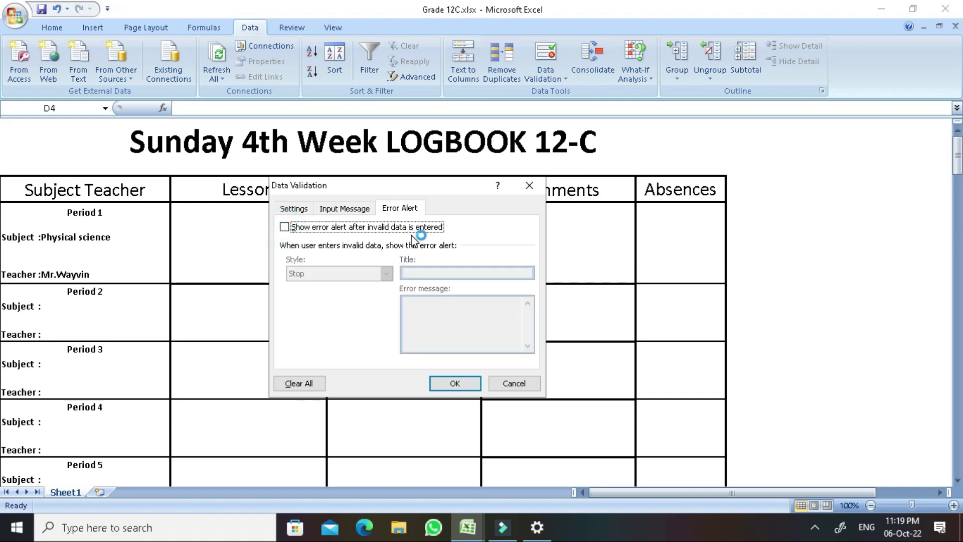
pyautogui.click(458, 384)
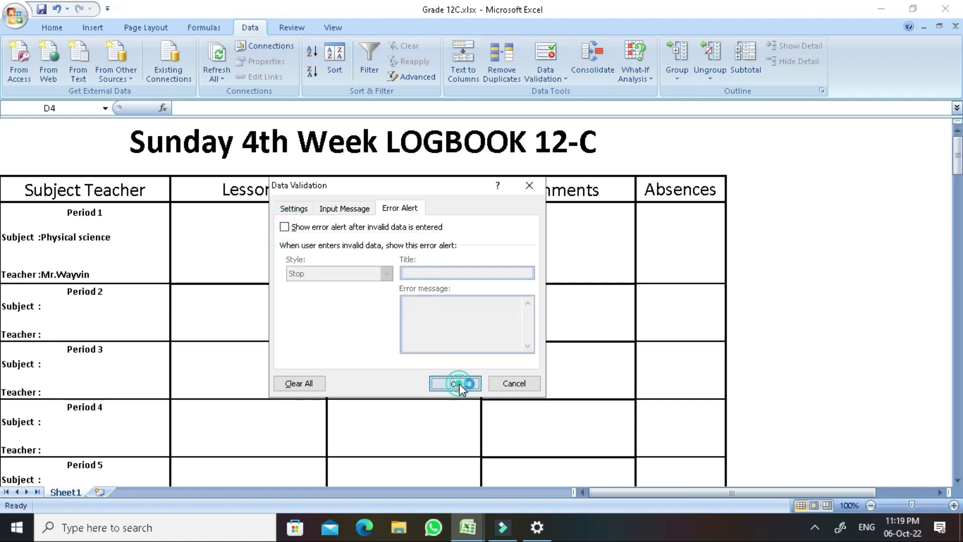
# Step: Choose Name from the Period 1 Home Work dropdown and append a colon and a person's first name to it
pyautogui.click(487, 216)
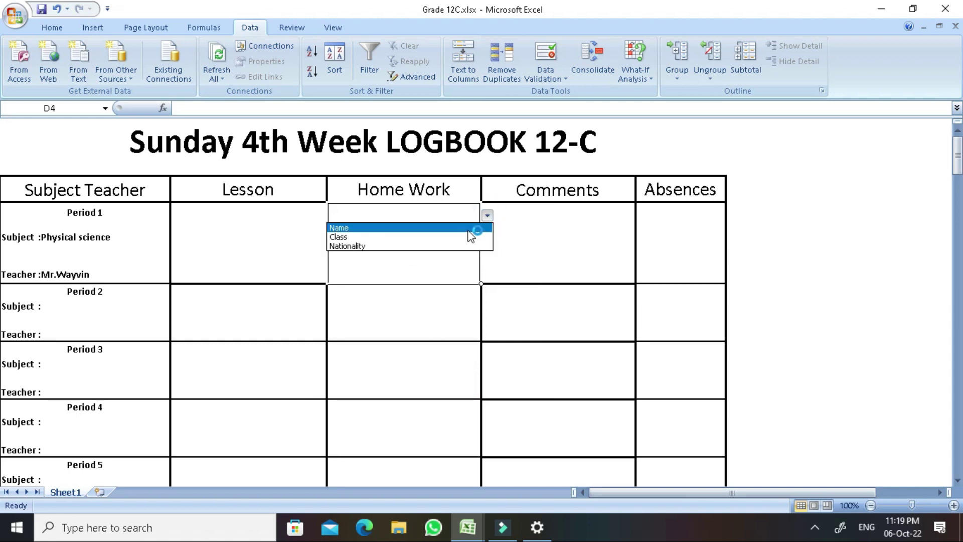
pyautogui.click(471, 229)
pyautogui.doubleClick(333, 243)
pyautogui.click(366, 243)
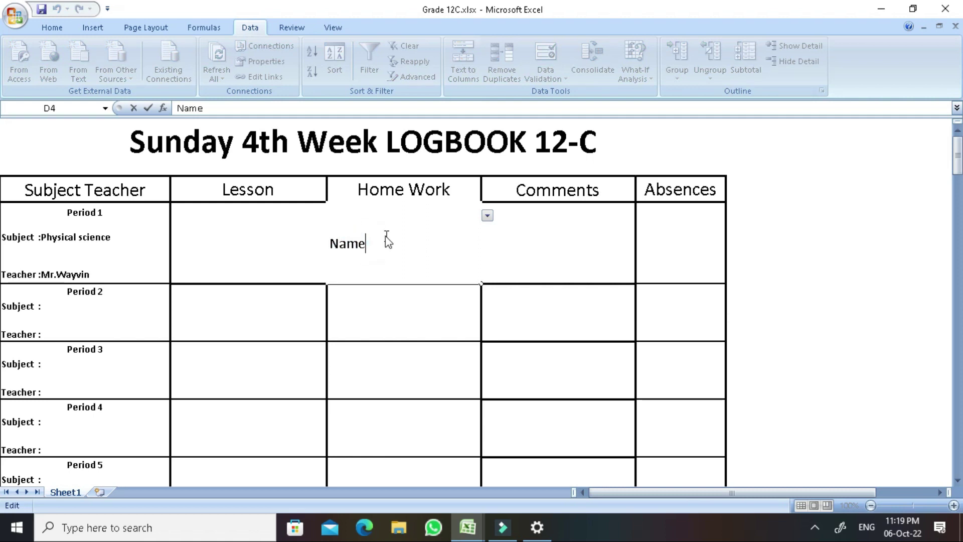
pyautogui.write(':SHariq')
pyautogui.press('Return')
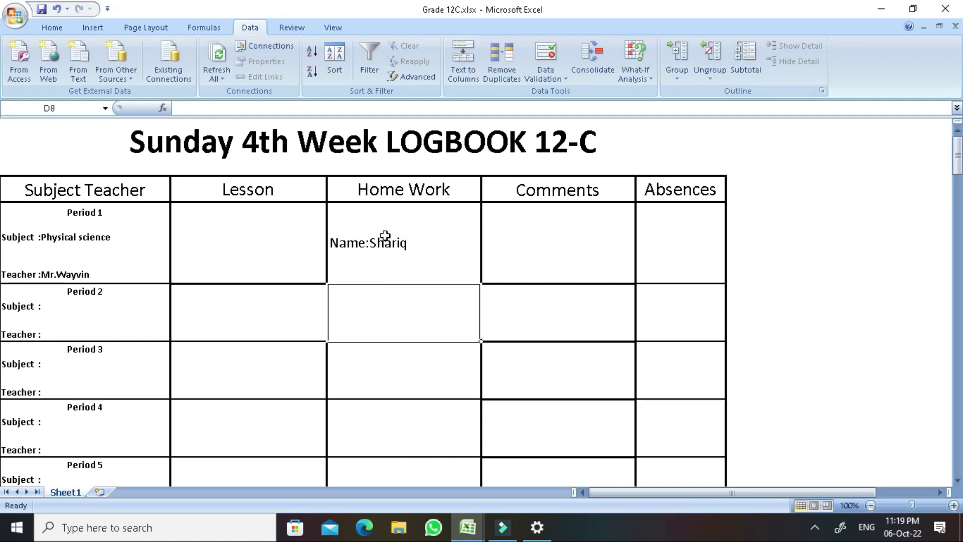
# Step: Open the data validation of the Period 1 Home Work cell and switch its error alert on and back off
pyautogui.click(433, 253)
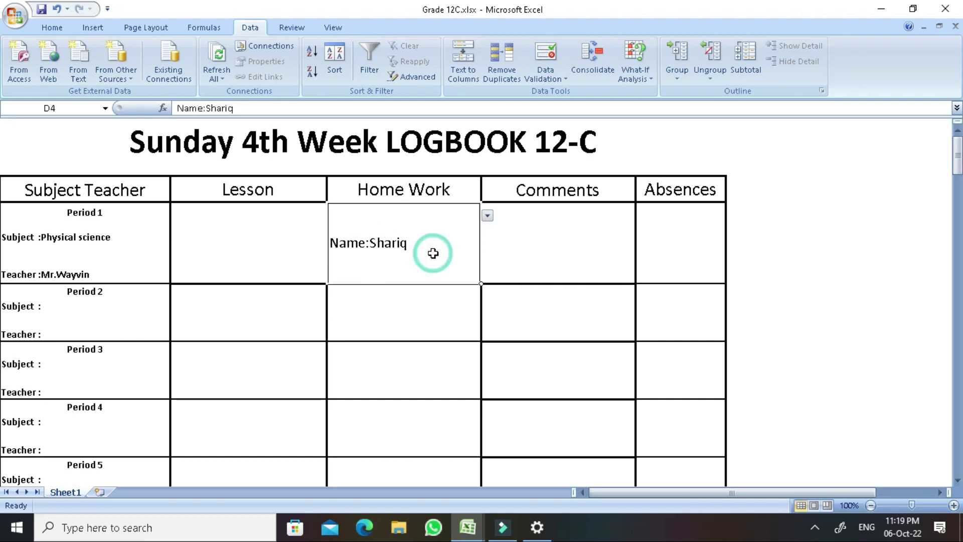
pyautogui.click(552, 80)
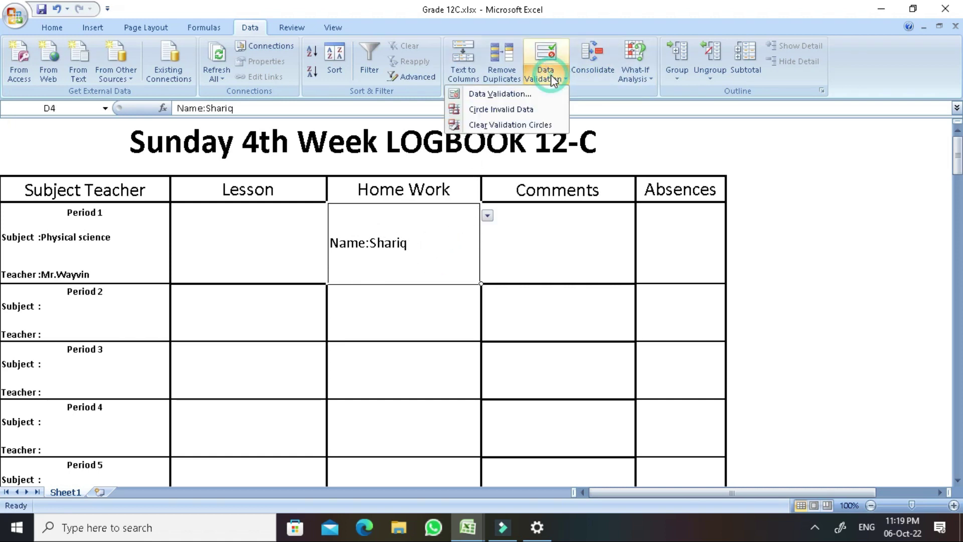
pyautogui.click(540, 92)
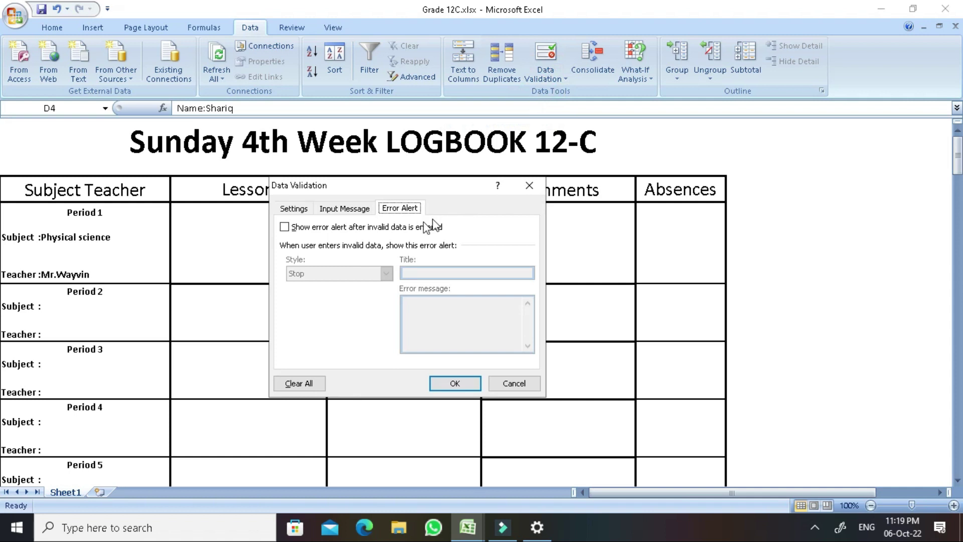
pyautogui.click(284, 229)
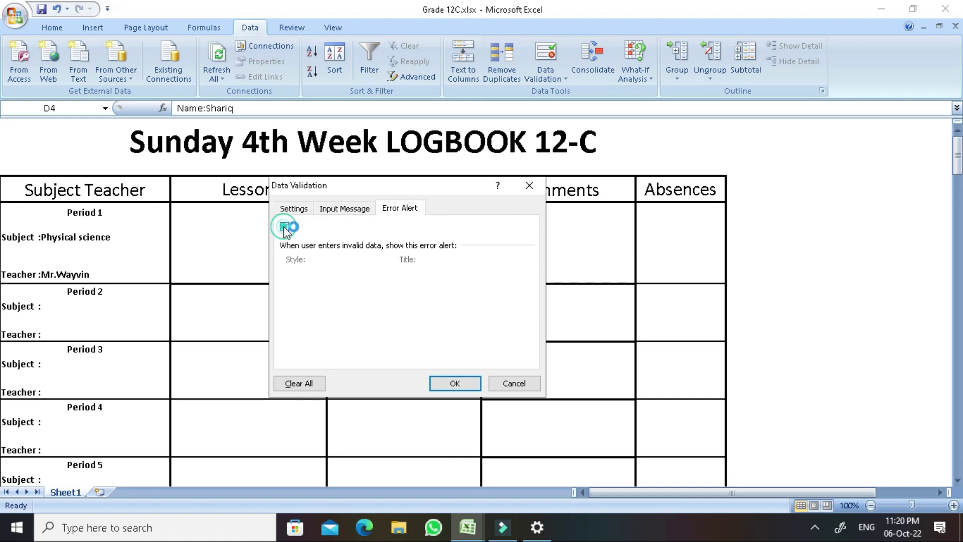
pyautogui.click(285, 227)
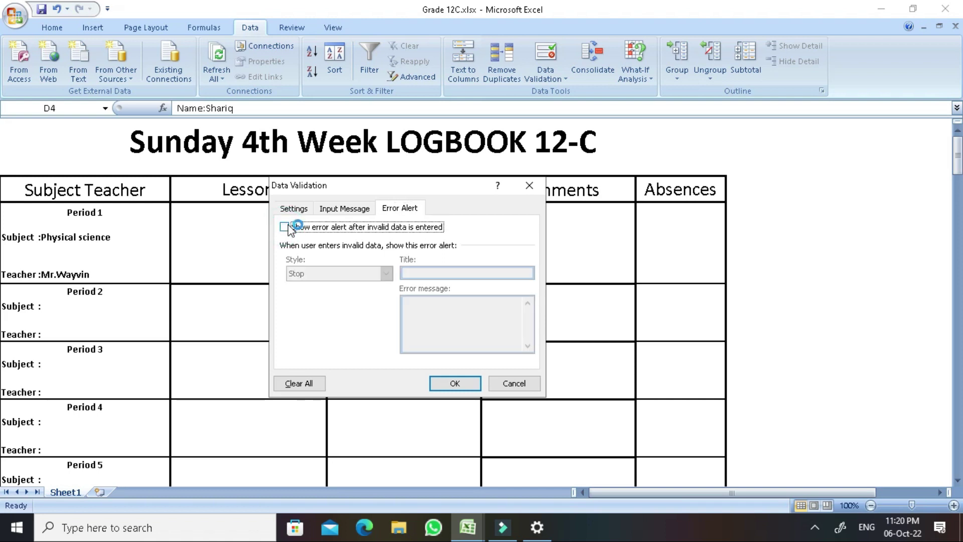
# Step: Add an input message titled "Information" with the text "This is Private" to the cell's data validation and apply it
pyautogui.click(336, 212)
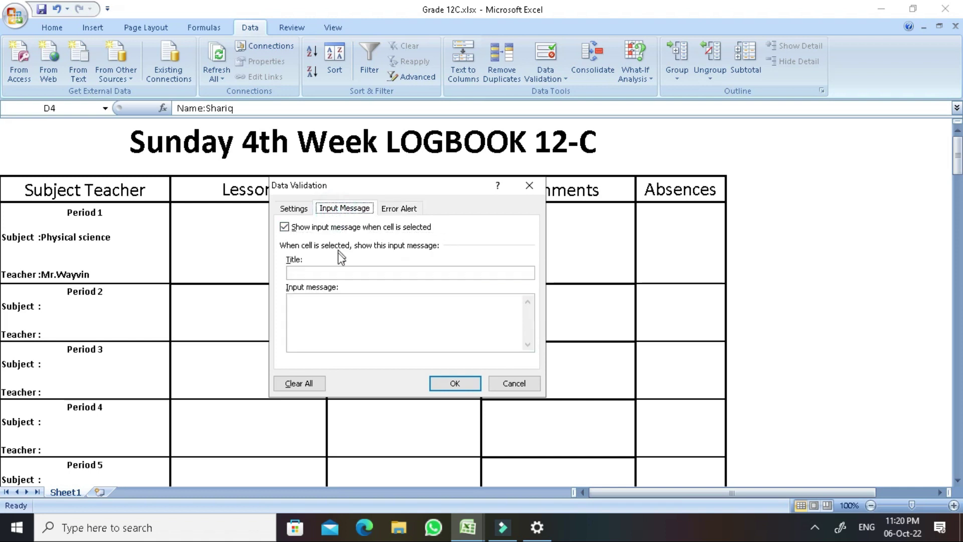
pyautogui.click(337, 275)
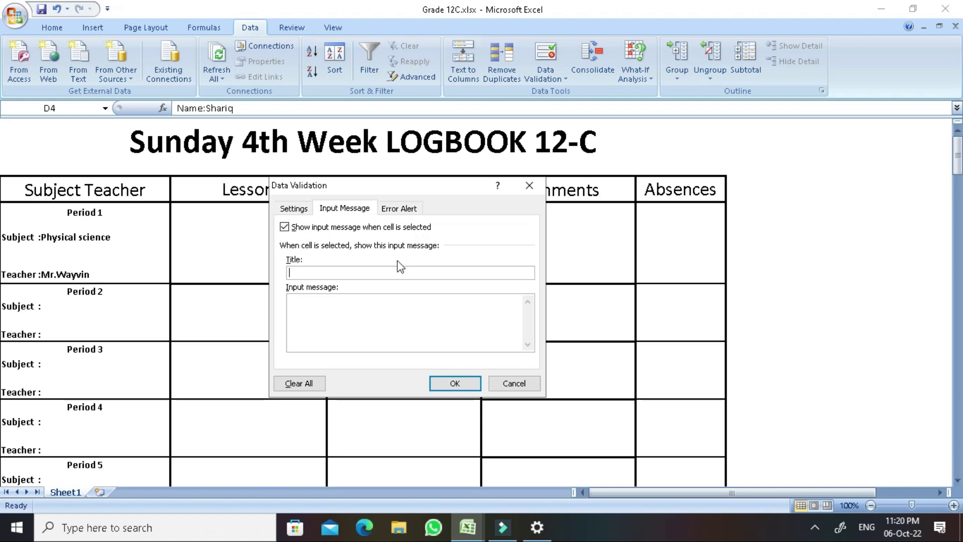
pyautogui.click(385, 271)
pyautogui.write('Information')
pyautogui.press('Tab')
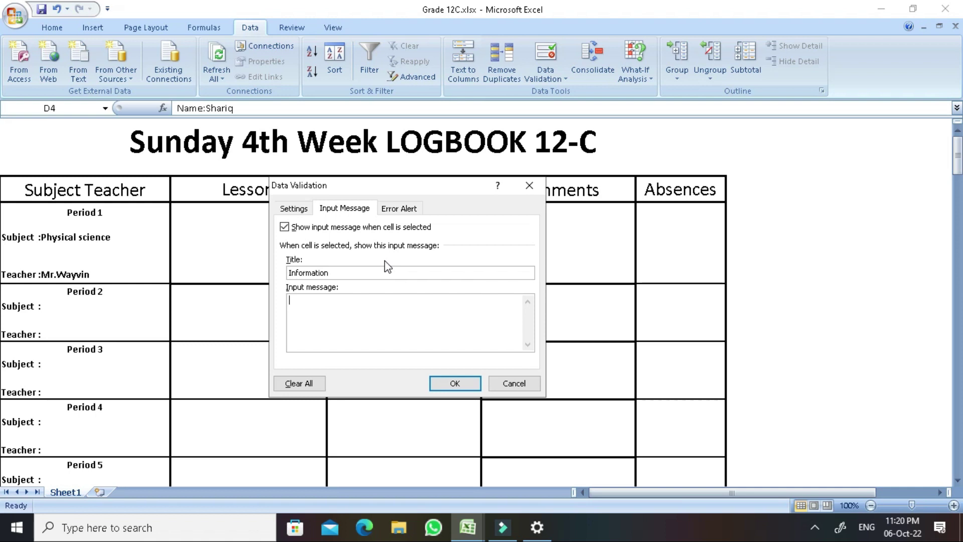
pyautogui.write('This')
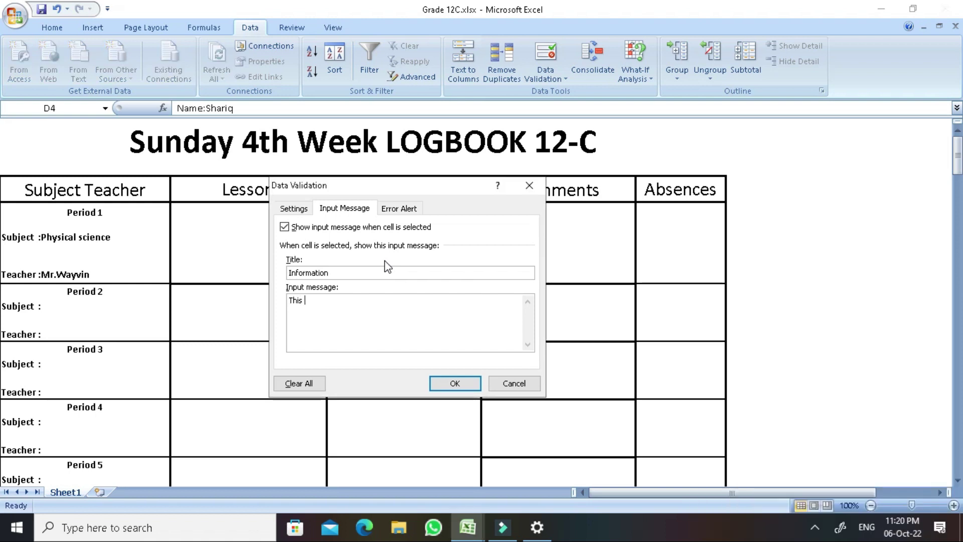
pyautogui.write(' is Private')
pyautogui.click(451, 383)
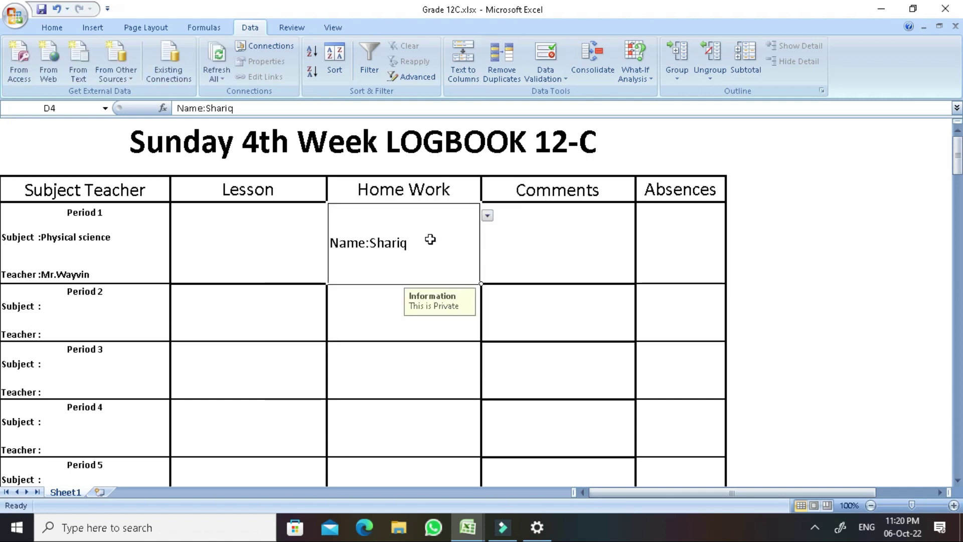
# Step: Reselect the Period 1 Home Work cell, choose Class from its dropdown and extend the entry to "Class 4th"
pyautogui.click(514, 260)
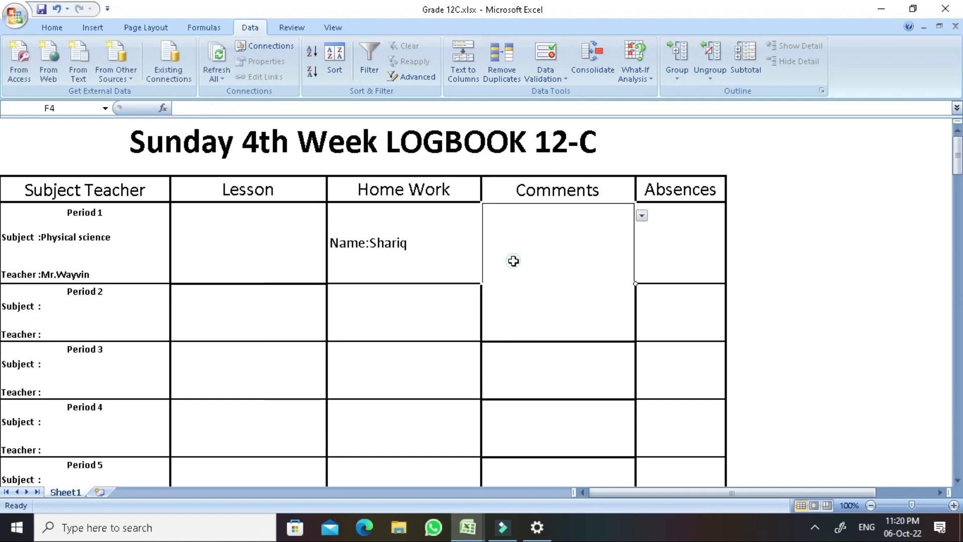
pyautogui.click(413, 244)
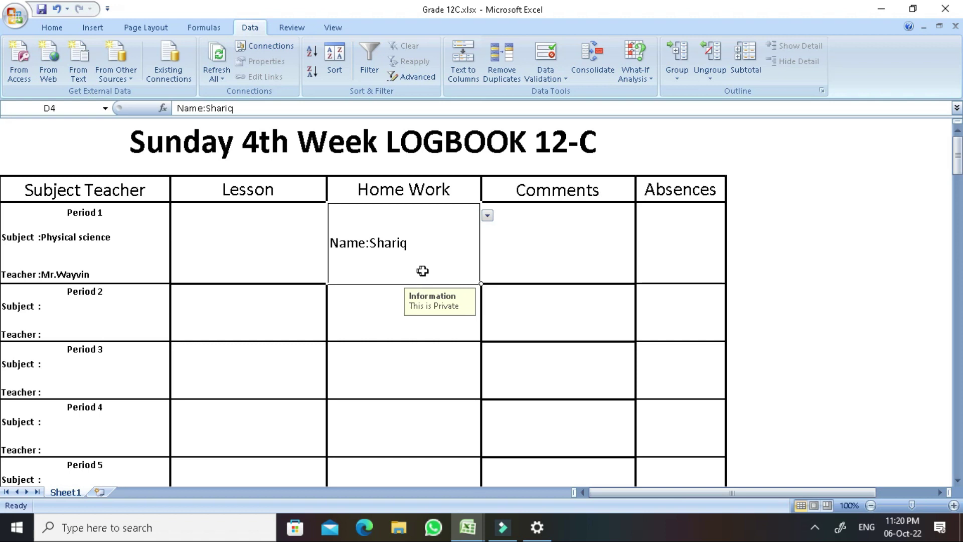
pyautogui.click(487, 216)
pyautogui.click(450, 237)
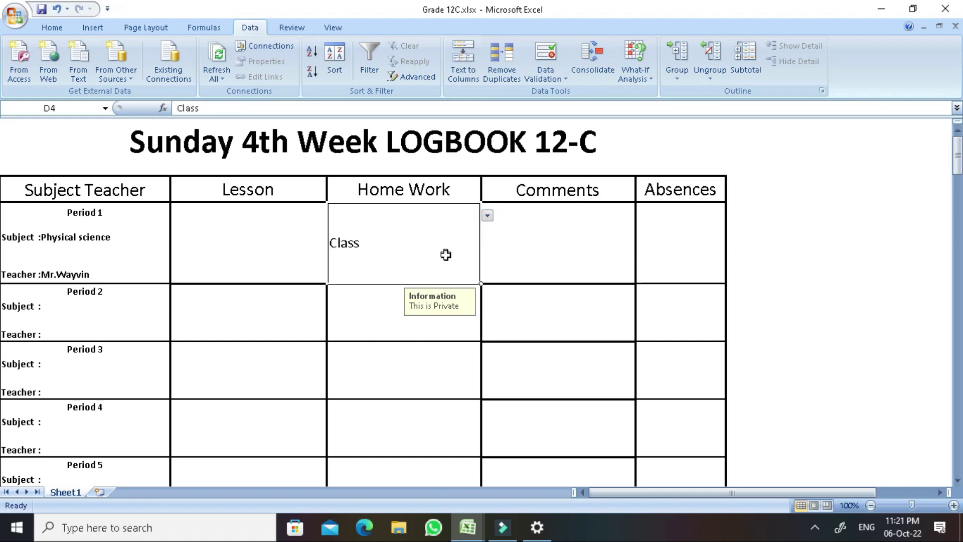
pyautogui.click(489, 216)
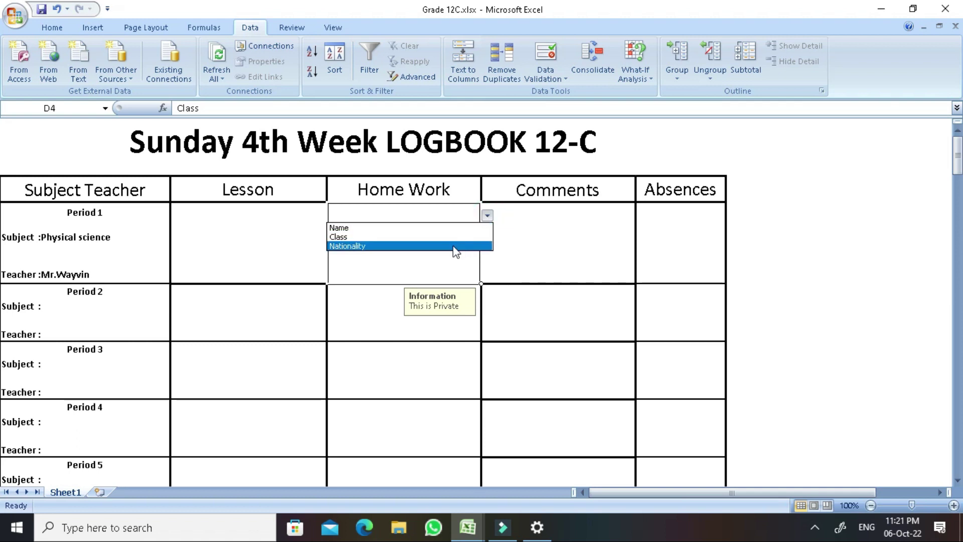
pyautogui.click(440, 258)
pyautogui.doubleClick(395, 244)
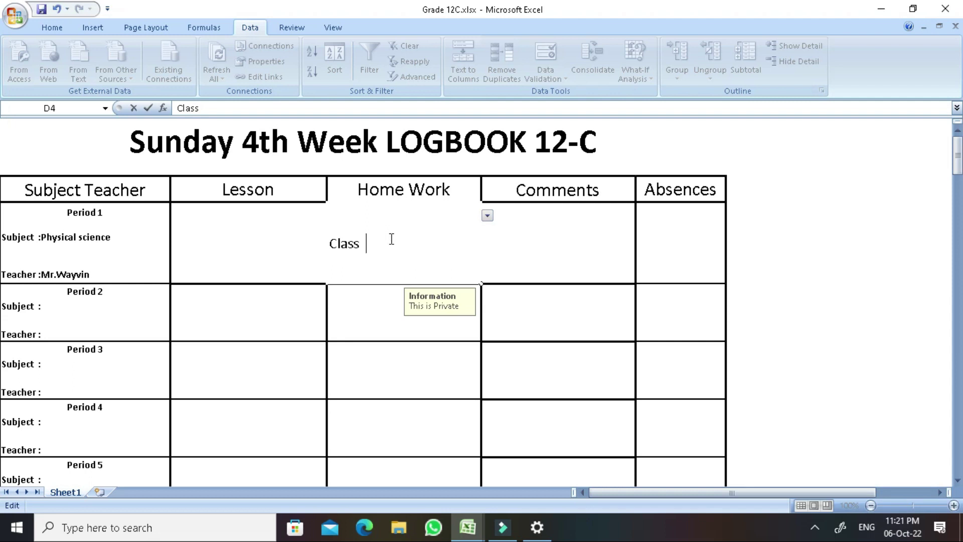
pyautogui.write('4th')
pyautogui.press('Return')
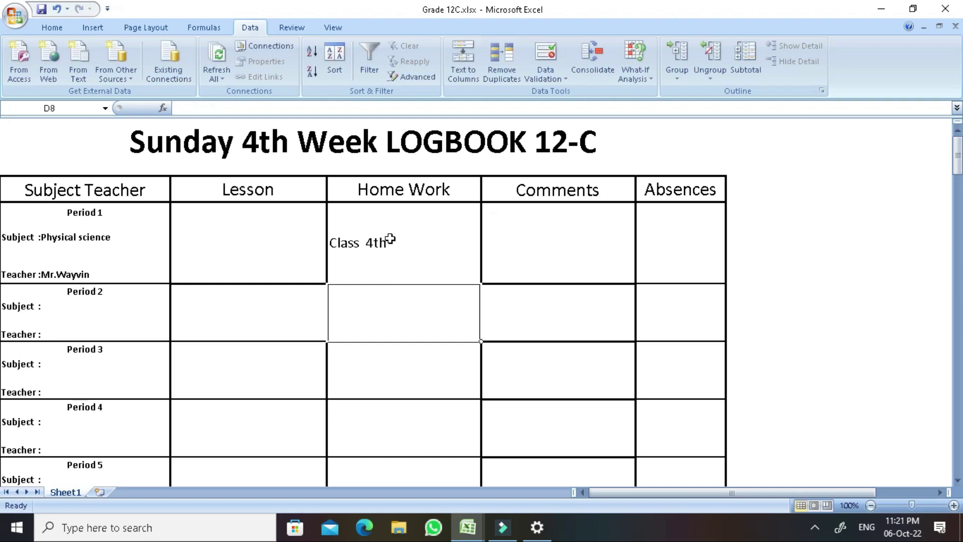
# Step: Circle the invalid data on the sheet and check the Period 1 Home Work cell against its neighbouring cells
pyautogui.click(558, 77)
pyautogui.click(547, 102)
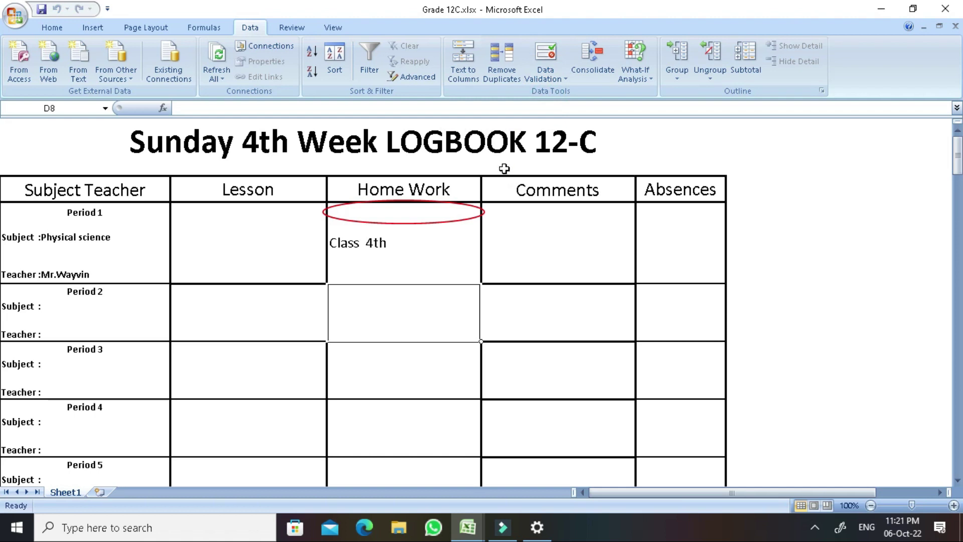
pyautogui.click(521, 224)
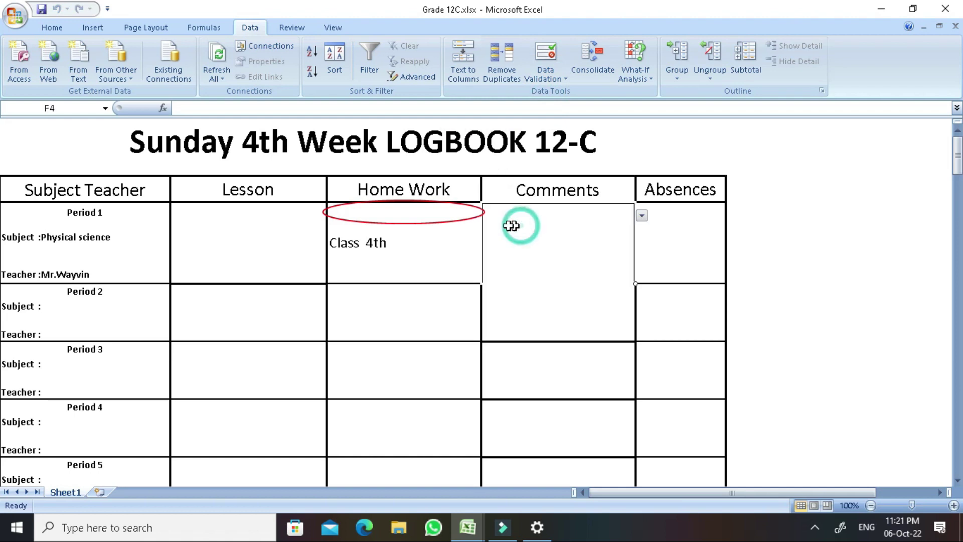
pyautogui.click(404, 231)
pyautogui.click(276, 237)
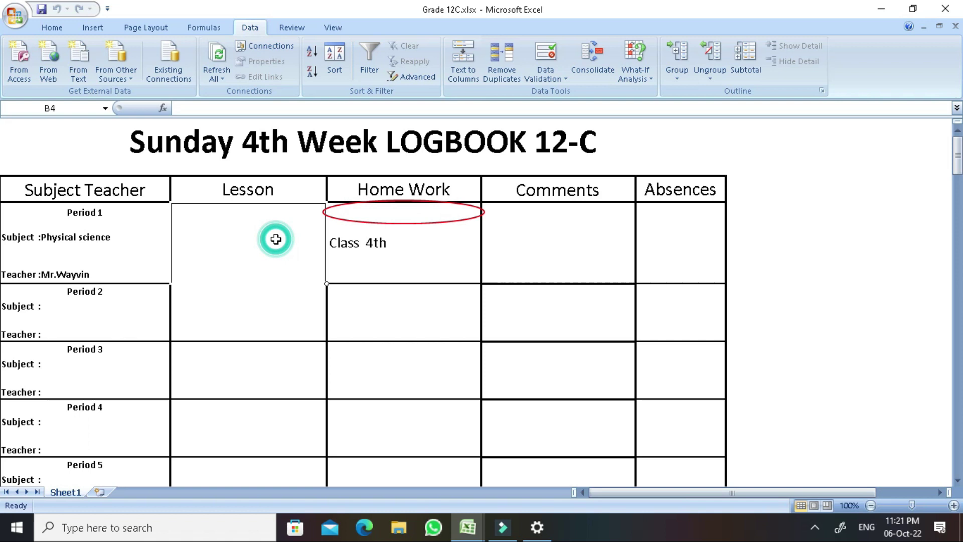
pyautogui.click(371, 239)
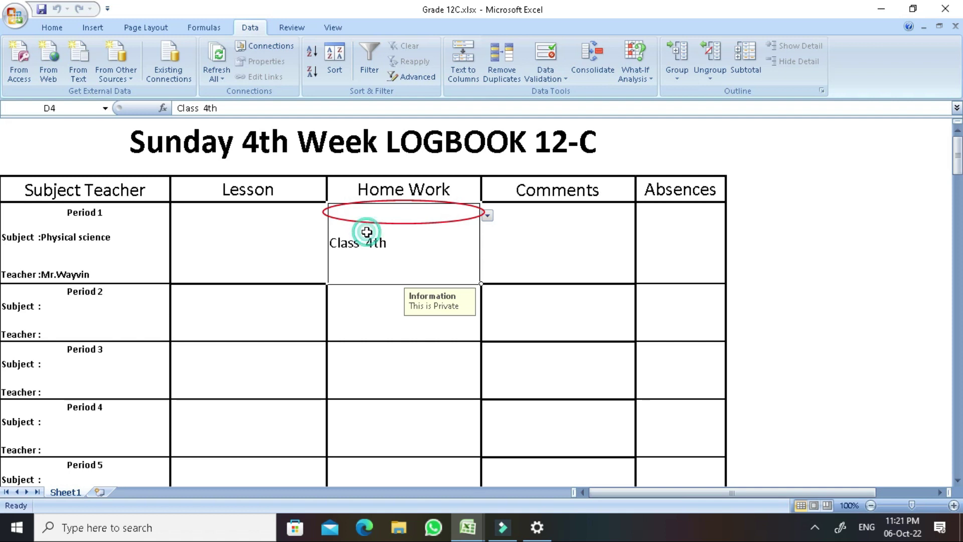
pyautogui.click(287, 233)
pyautogui.click(335, 235)
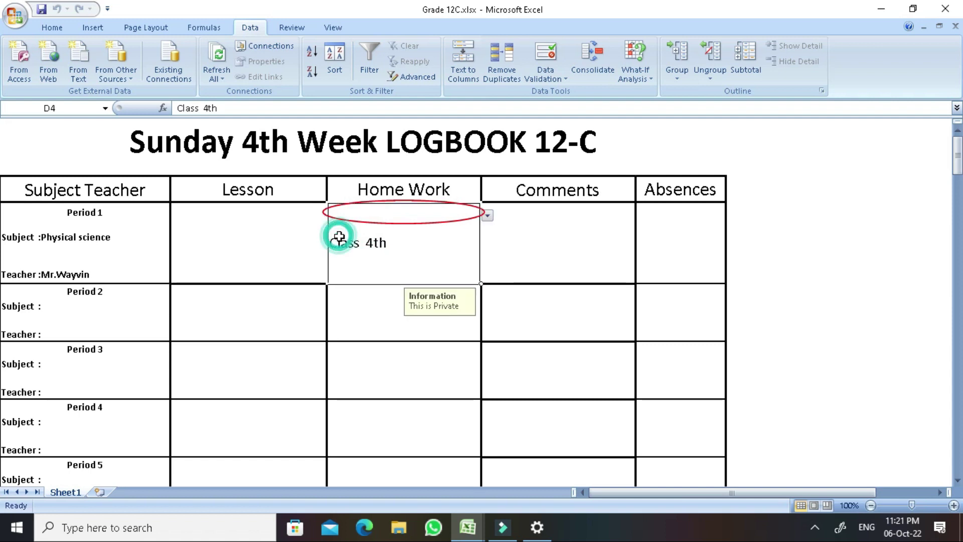